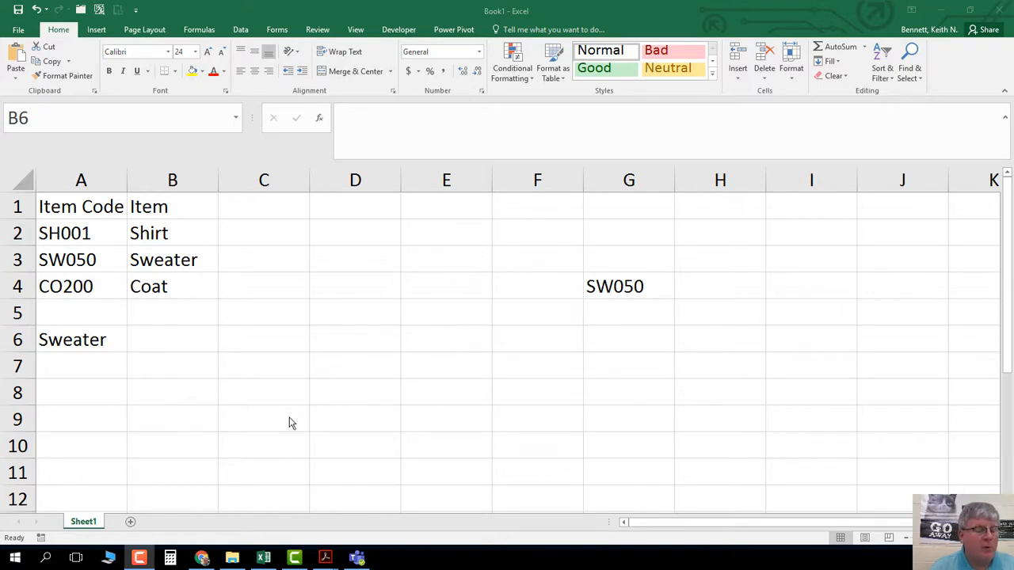
# - Start a MATCH function in cell B6 and open its function arguments
pyautogui.click(153, 346)
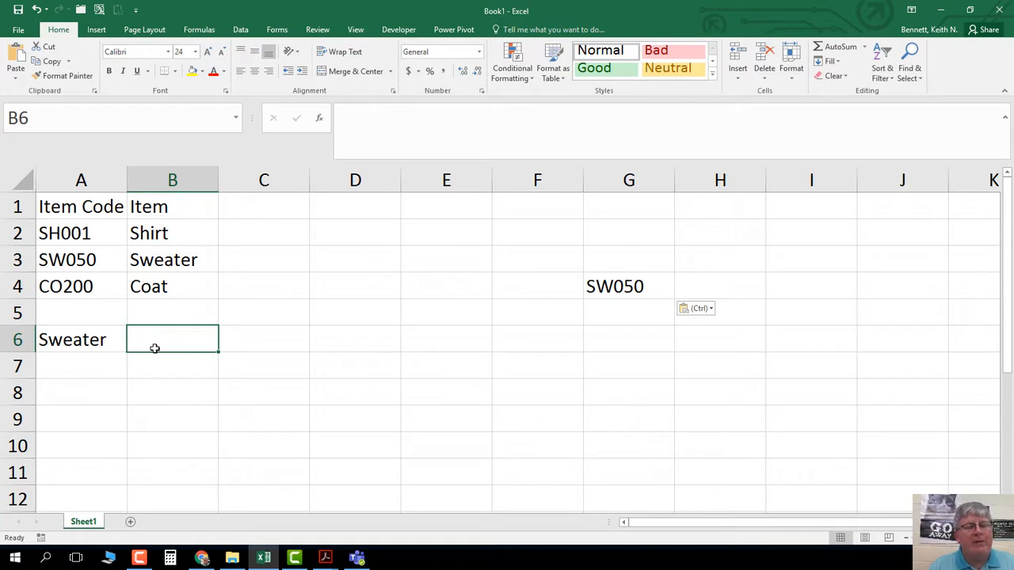
pyautogui.click(86, 340)
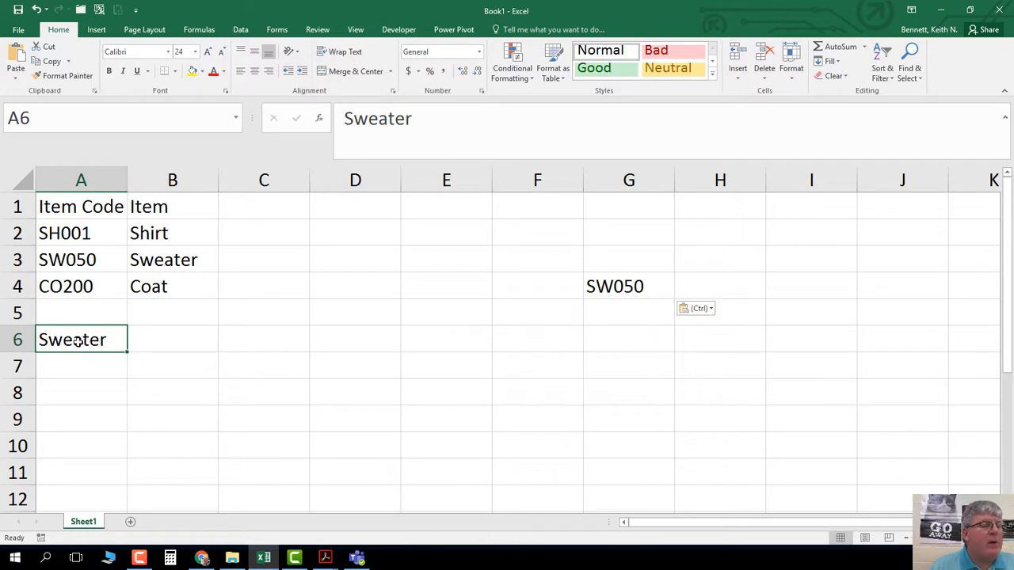
pyautogui.click(143, 343)
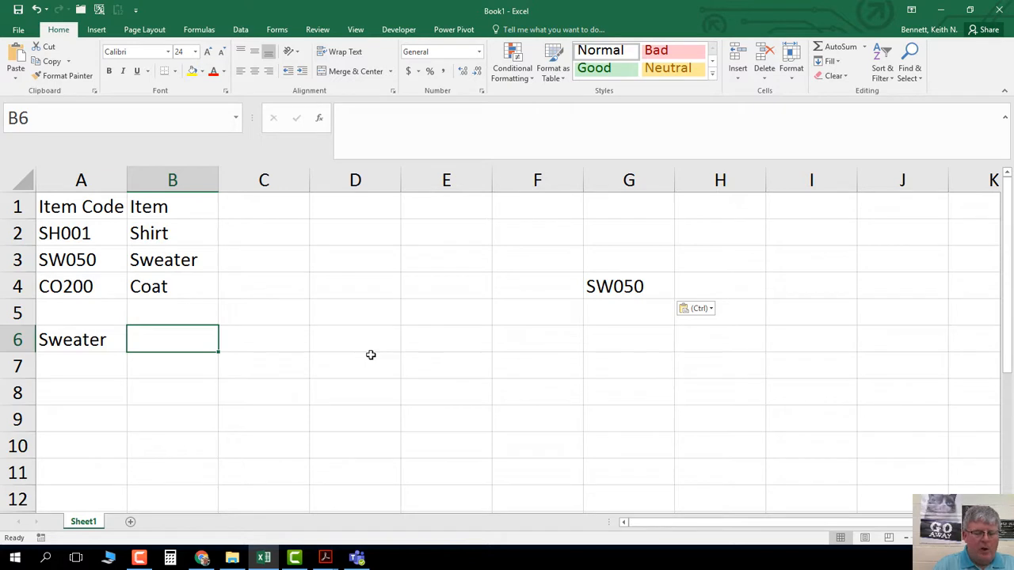
pyautogui.write('=')
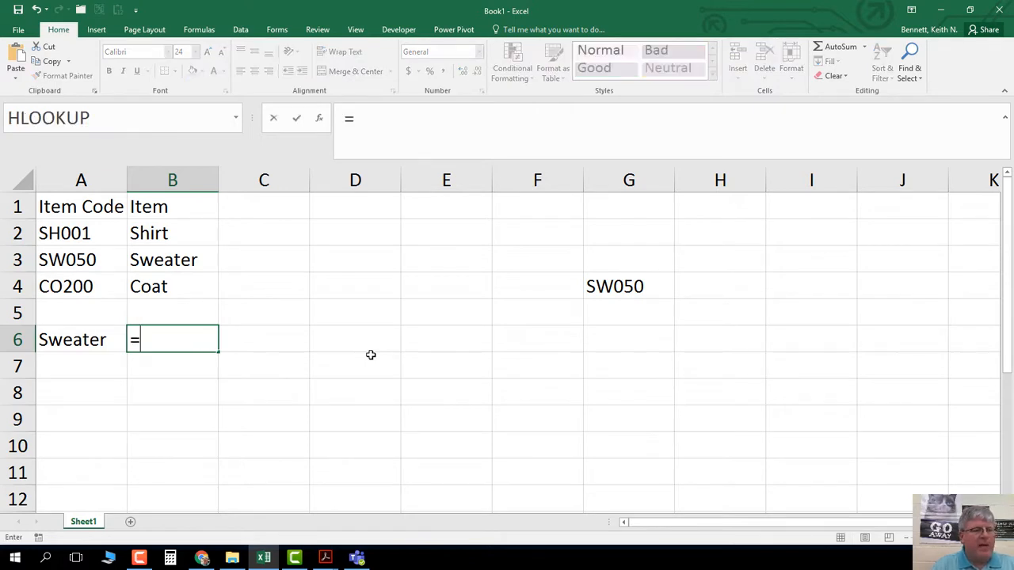
pyautogui.write('mat')
pyautogui.press('BackSpace')
pyautogui.write('atc')
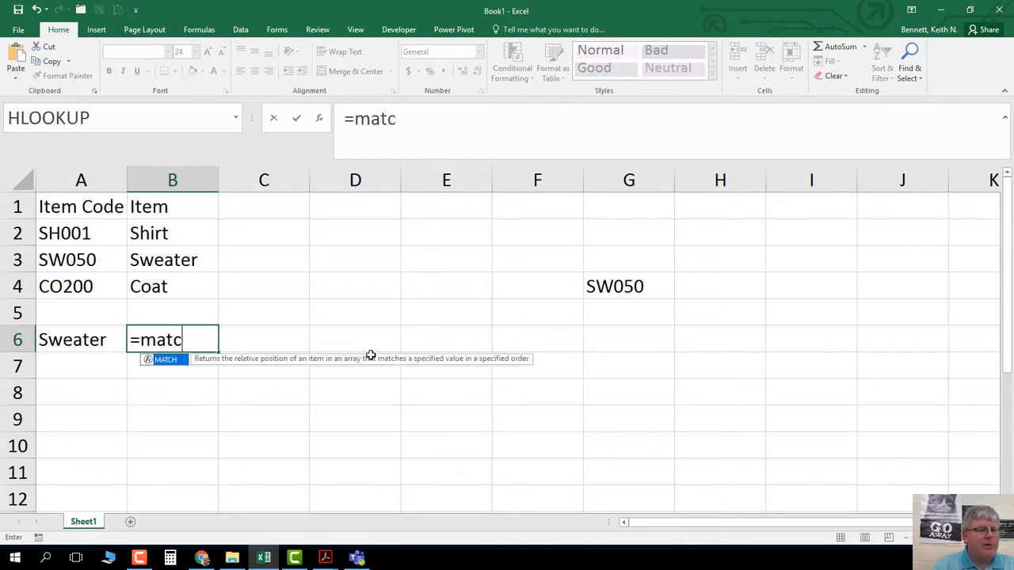
pyautogui.write('h')
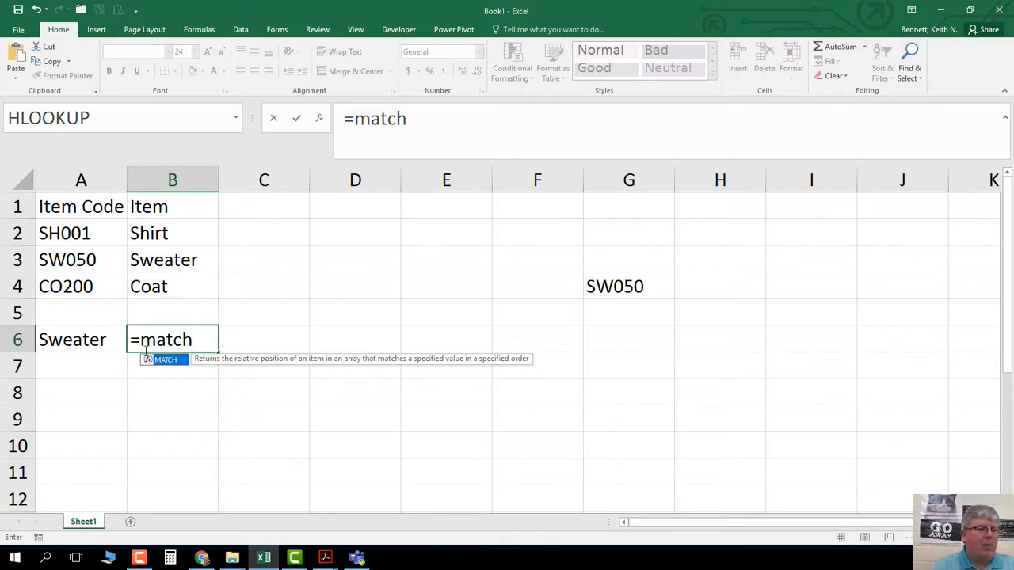
pyautogui.doubleClick(162, 360)
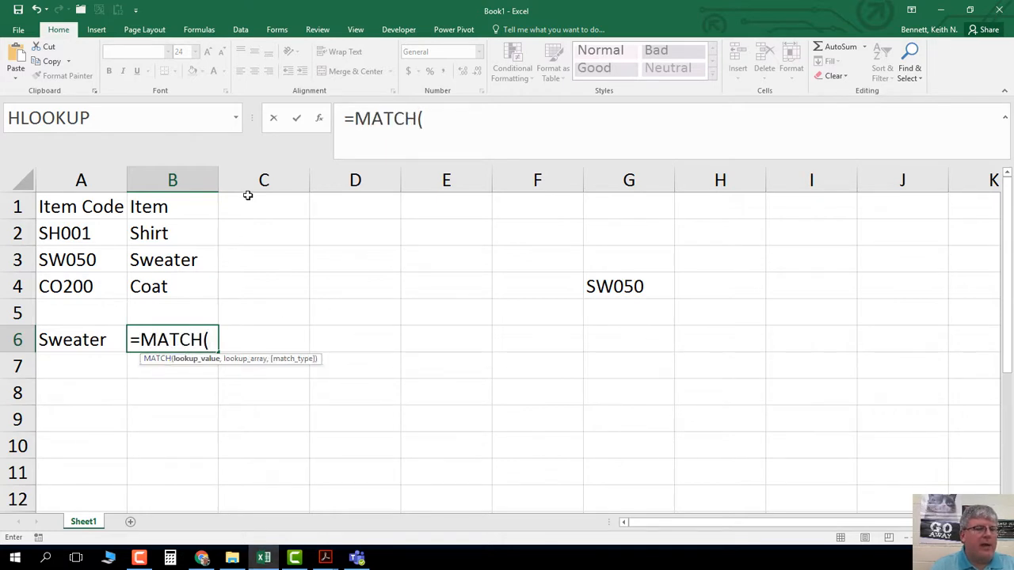
pyautogui.click(325, 122)
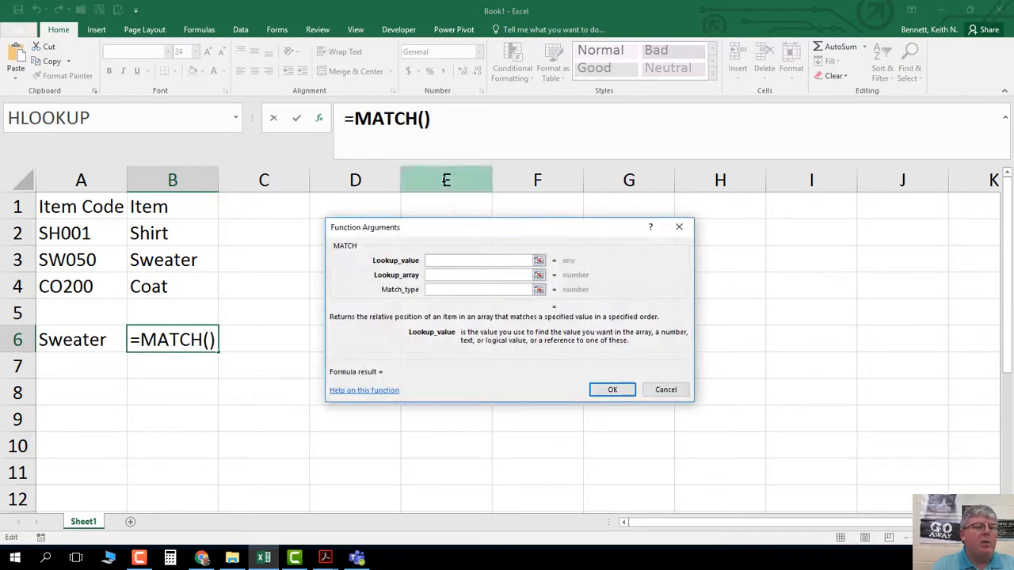
# - Set the MATCH lookup value to A6, the lookup array to B2:B4 and the match type to 0, and accept the formula
pyautogui.moveTo(384, 275); pyautogui.dragTo(449, 269)
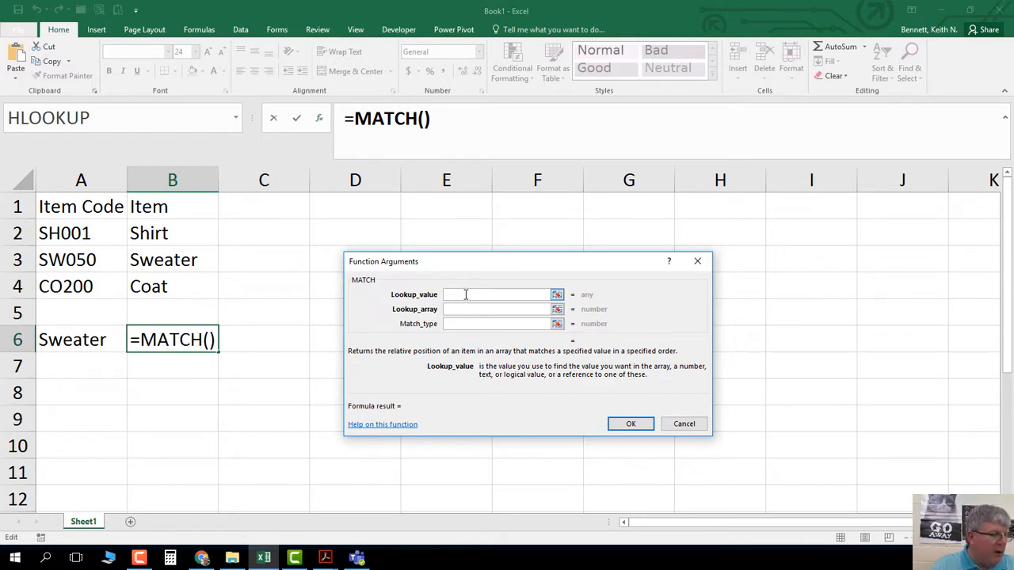
pyautogui.click(83, 342)
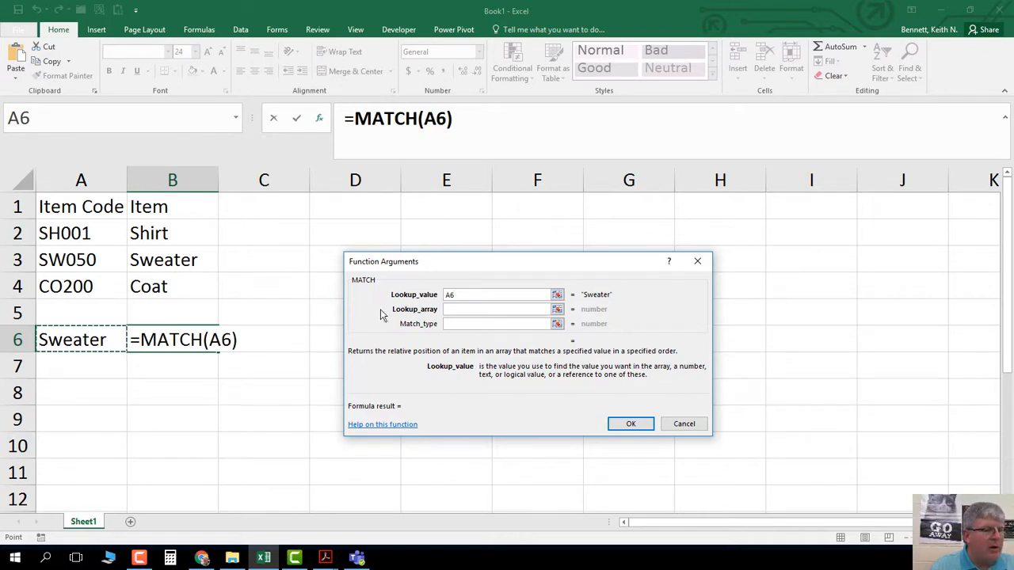
pyautogui.click(457, 309)
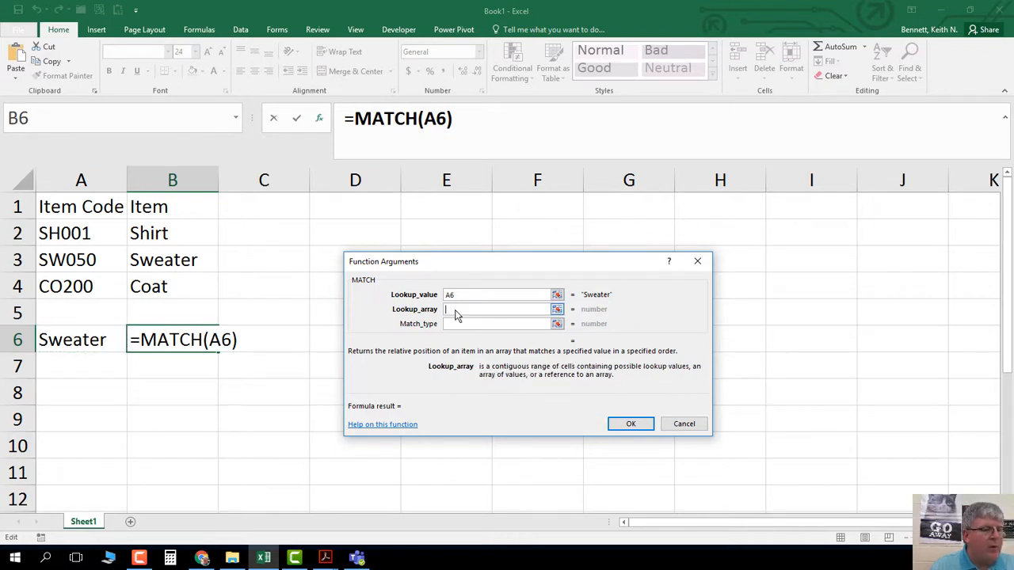
pyautogui.click(198, 233)
pyautogui.moveTo(198, 233); pyautogui.dragTo(178, 293)
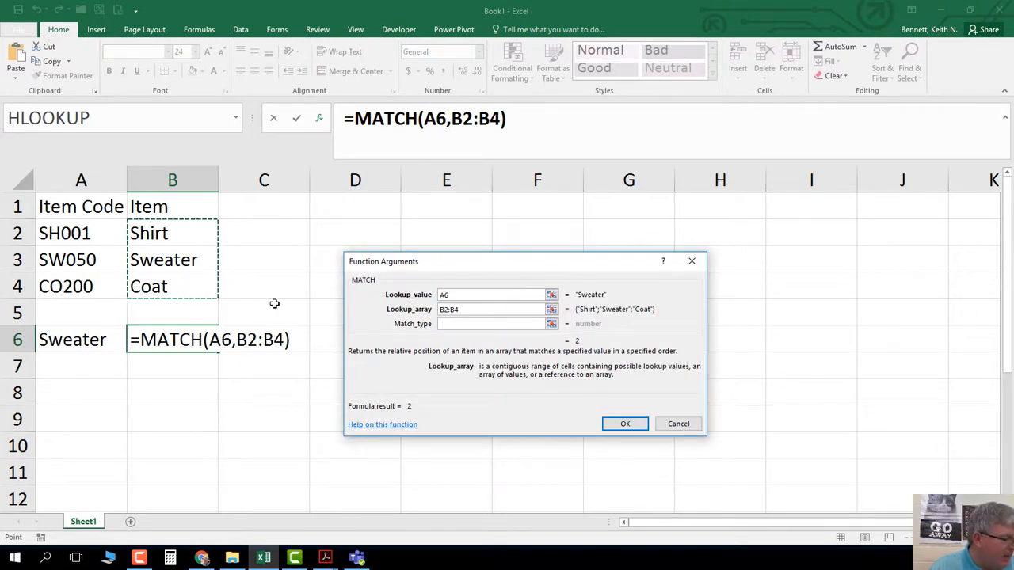
pyautogui.click(449, 323)
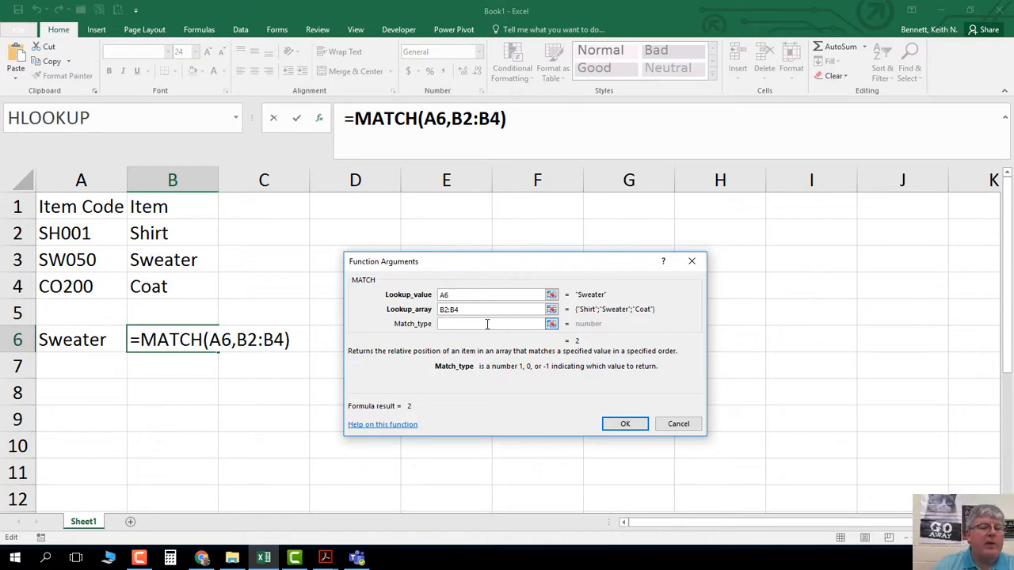
pyautogui.write('0')
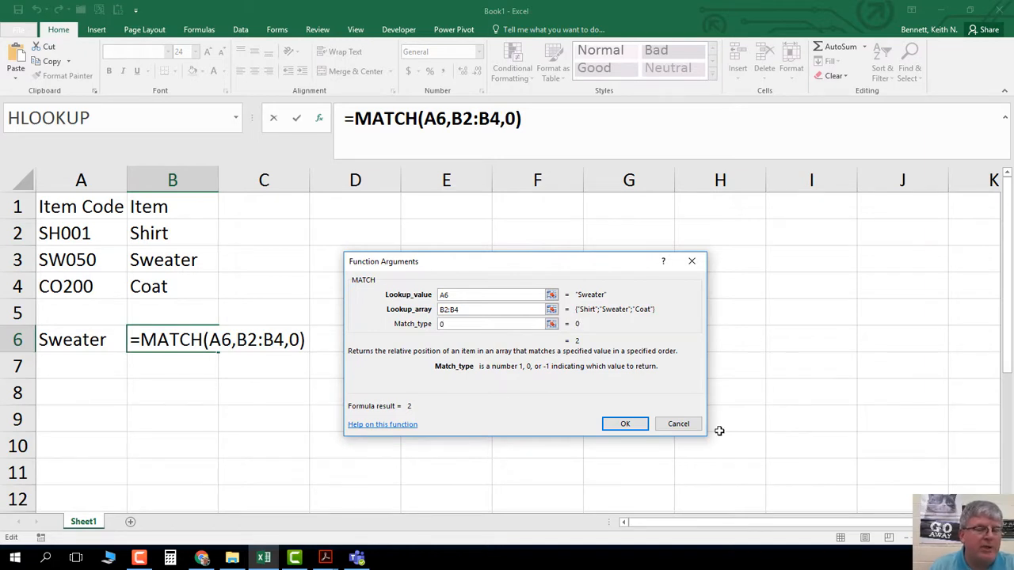
pyautogui.click(624, 424)
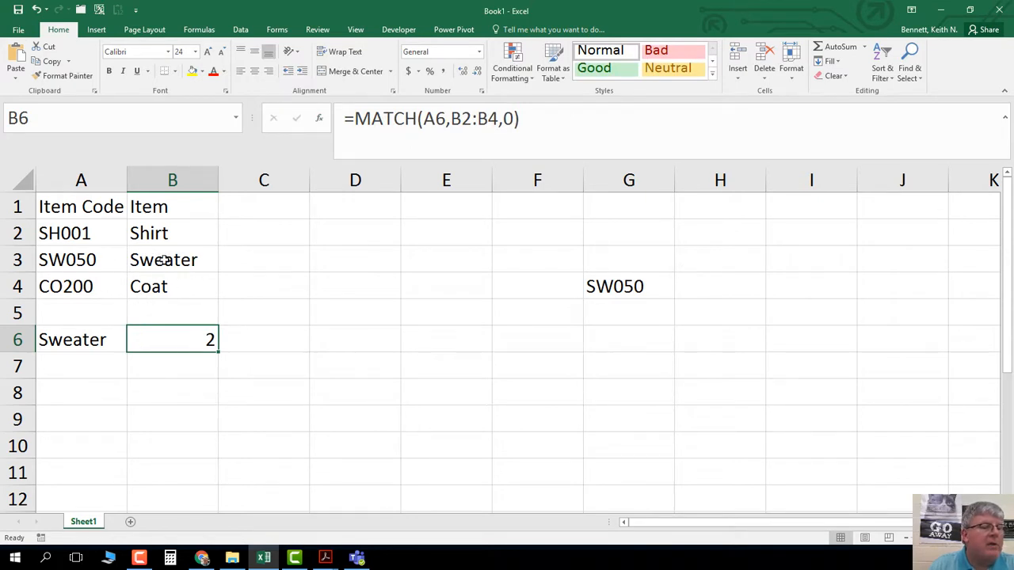
# - Copy the MATCH(A6,B2:B4,0) expression from B6's formula and delete it there, keeping only the equals sign
pyautogui.click(84, 339)
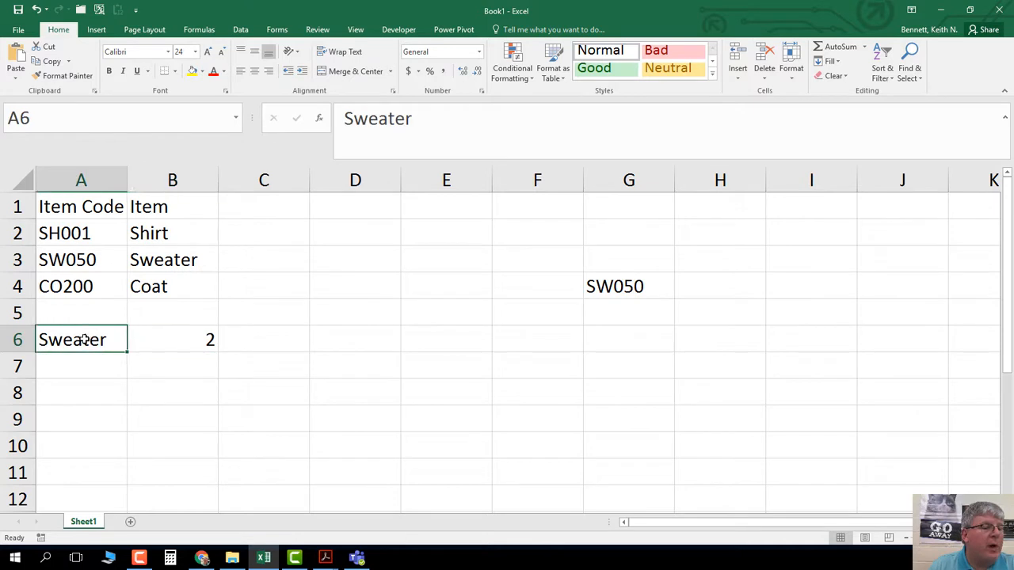
pyautogui.click(191, 262)
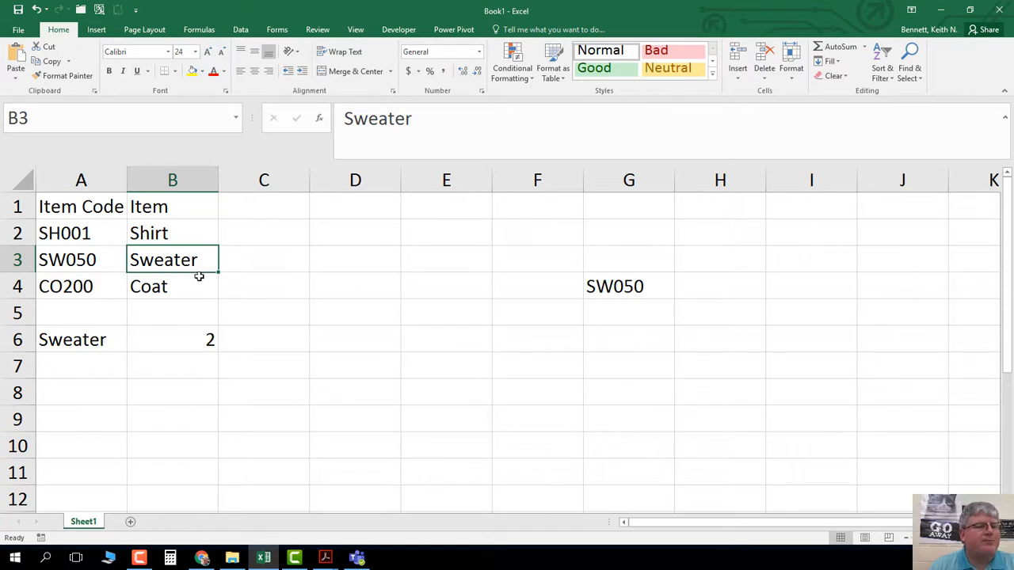
pyautogui.click(200, 339)
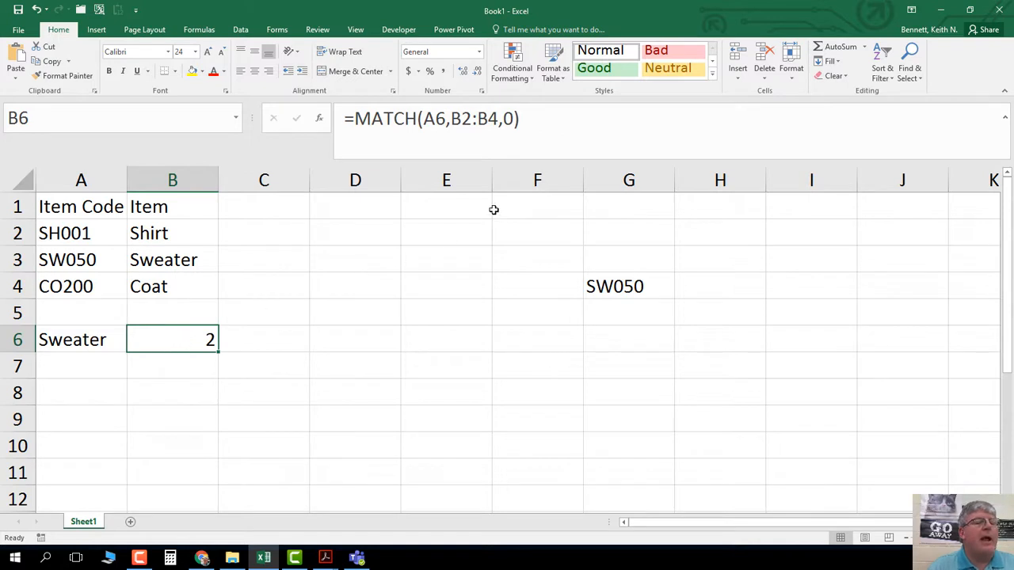
pyautogui.click(541, 127)
pyautogui.moveTo(515, 127); pyautogui.dragTo(456, 133)
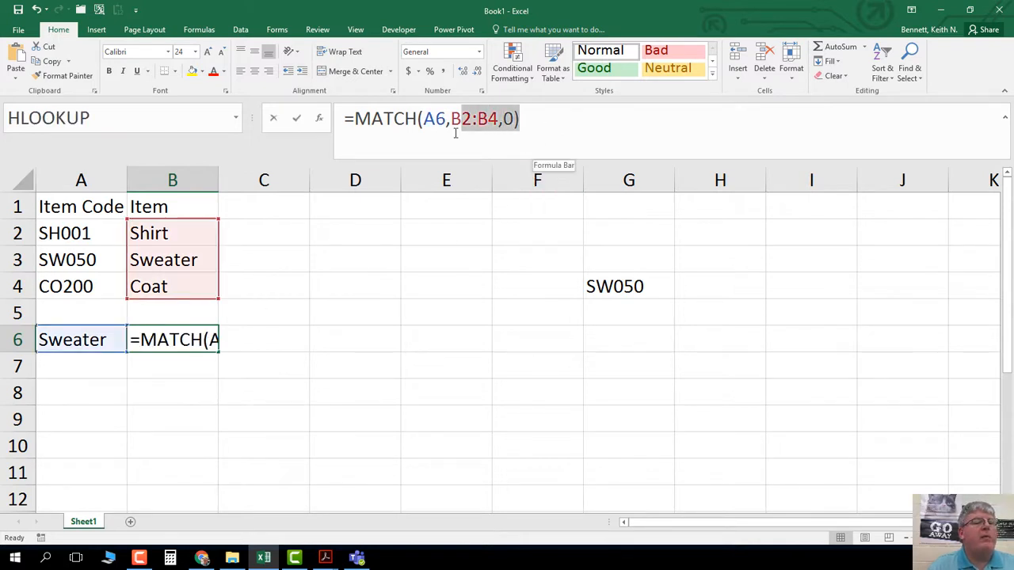
pyautogui.click(422, 135)
pyautogui.moveTo(519, 119); pyautogui.dragTo(358, 119)
pyautogui.hotkey('ctrl', 'c')
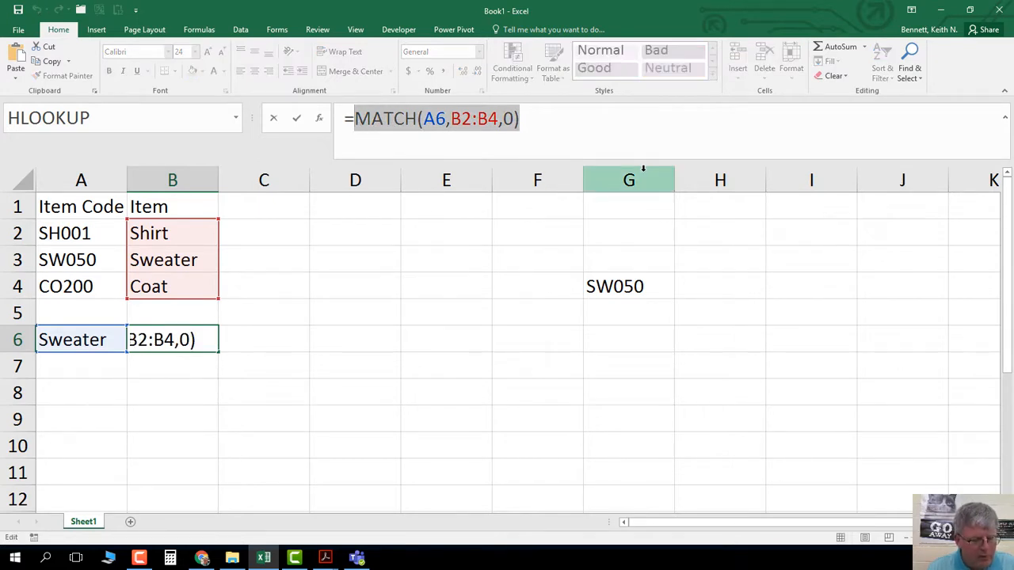
pyautogui.press('BackSpace')
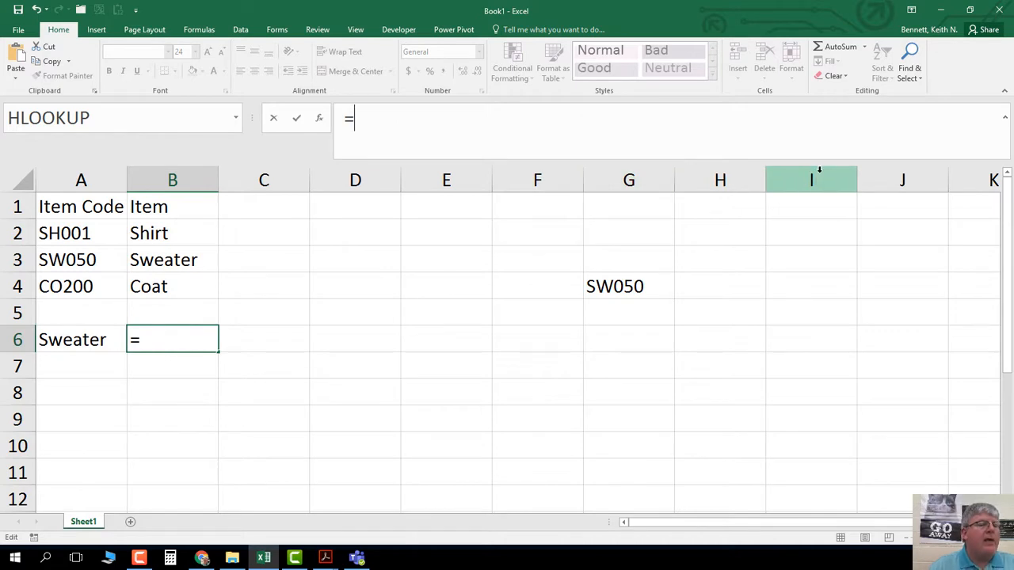
# - Start an INDEX function in B6 using the array,row_num,column_num argument list, with the item codes A2:A4 as the array
pyautogui.write('index')
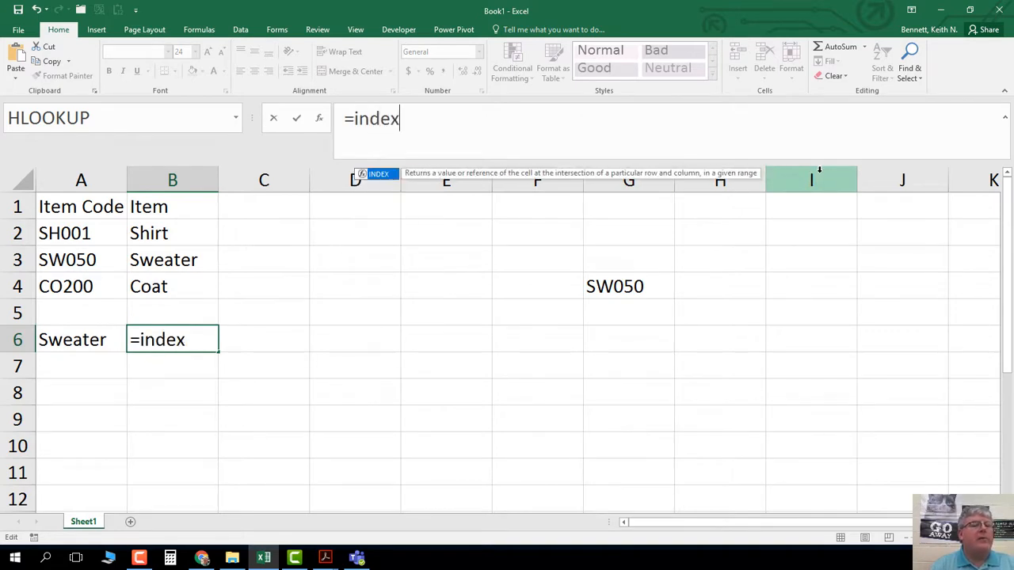
pyautogui.write('(')
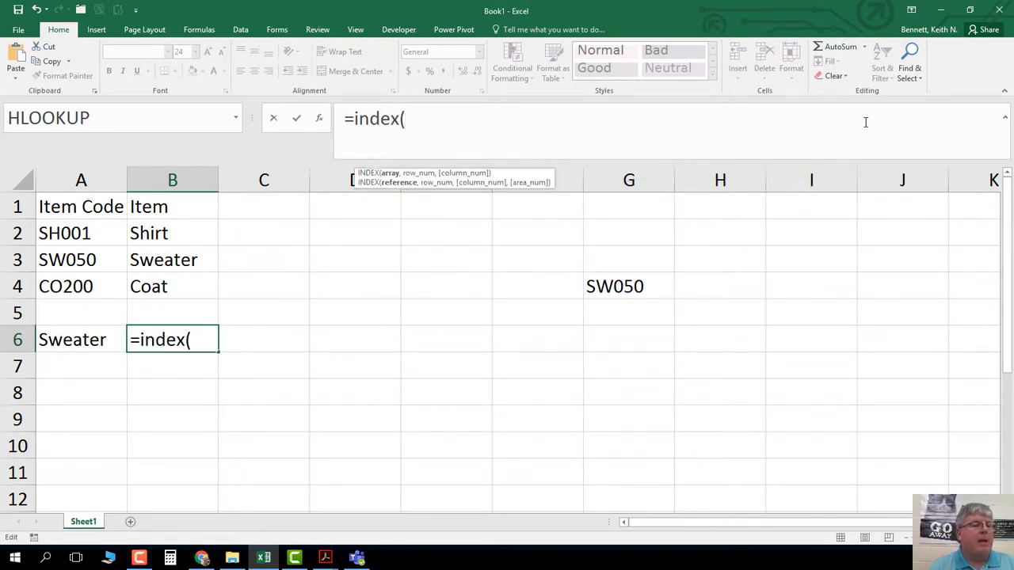
pyautogui.click(317, 122)
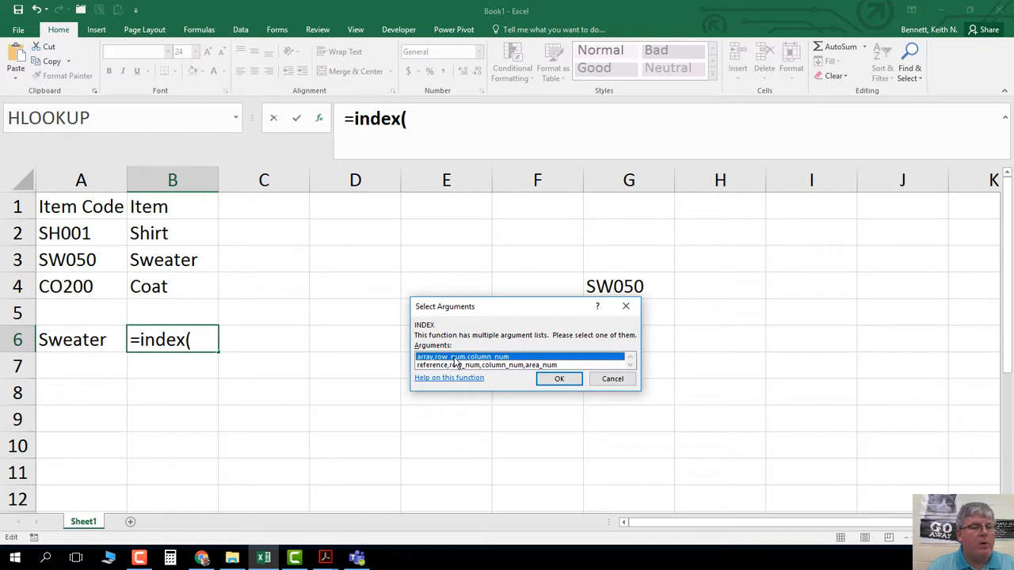
pyautogui.click(557, 379)
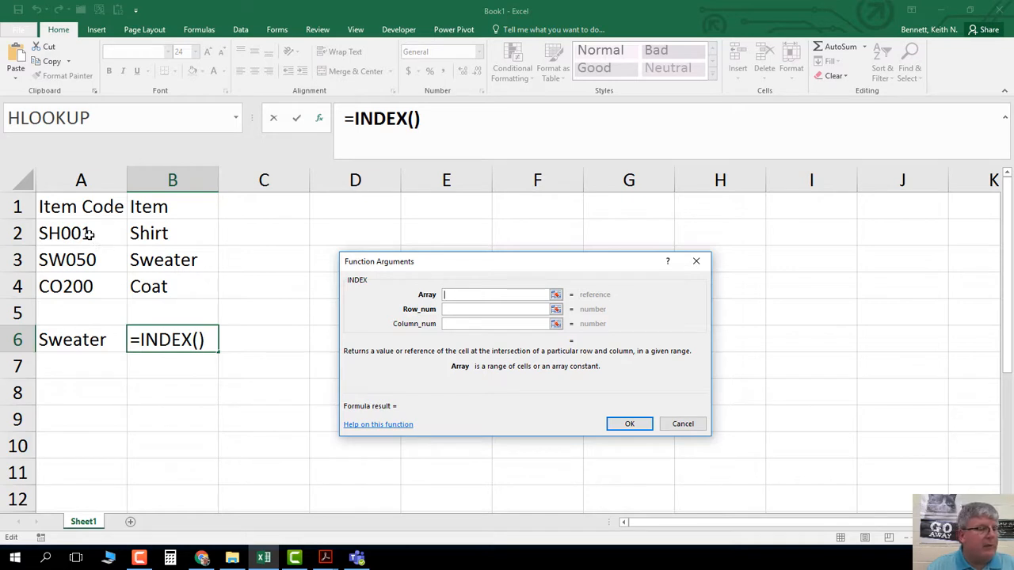
pyautogui.moveTo(89, 233); pyautogui.dragTo(81, 281)
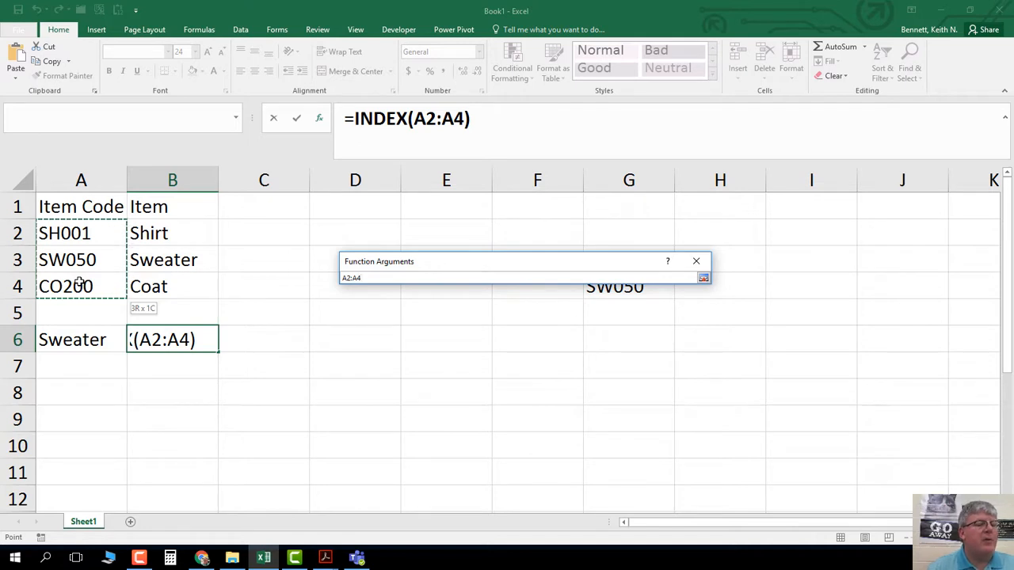
pyautogui.moveTo(81, 281); pyautogui.dragTo(82, 283)
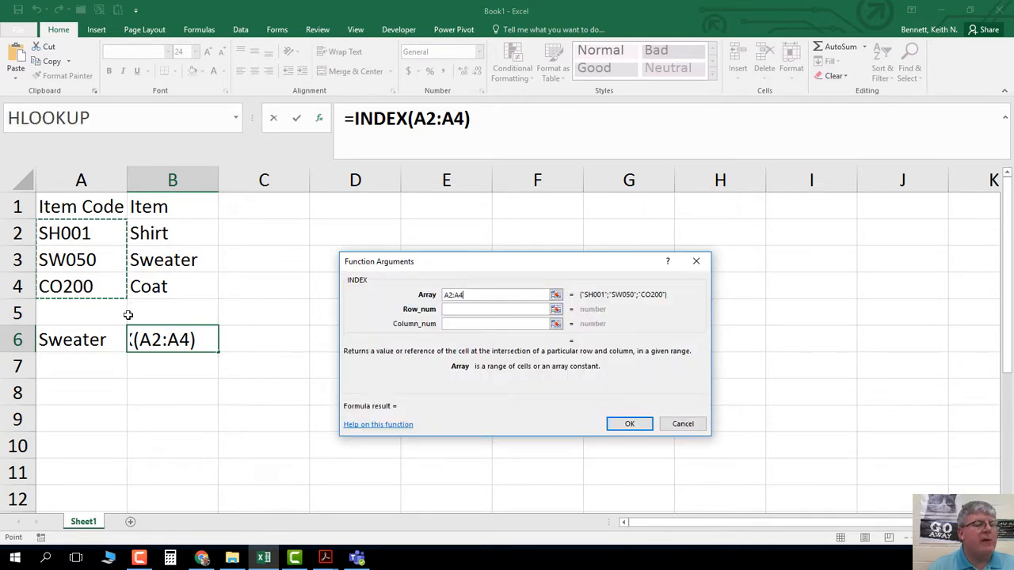
# - Paste the copied MATCH expression as INDEX's row number, leave the column number empty, and accept the formula
pyautogui.click(460, 313)
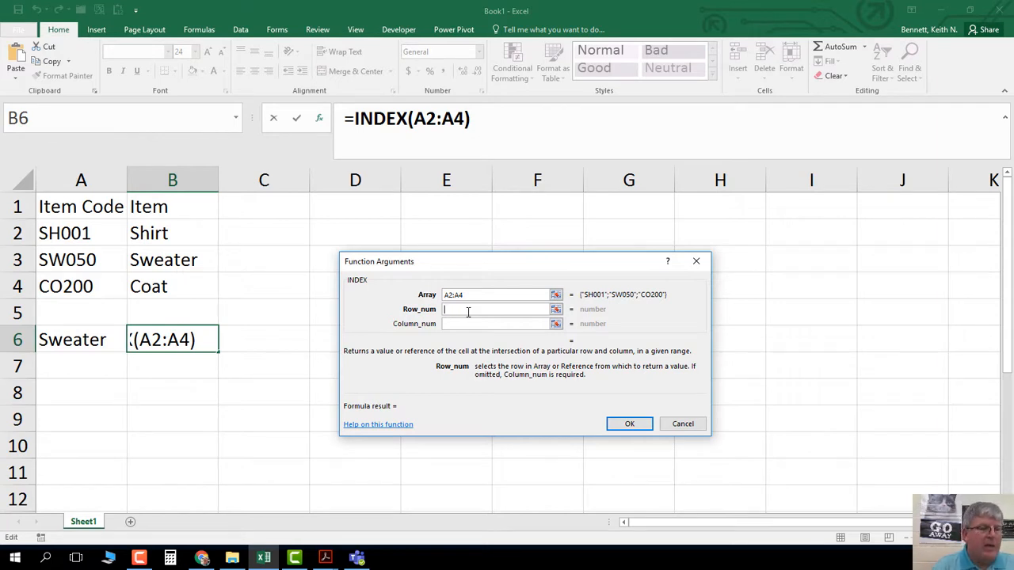
pyautogui.hotkey('ctrl', 'v')
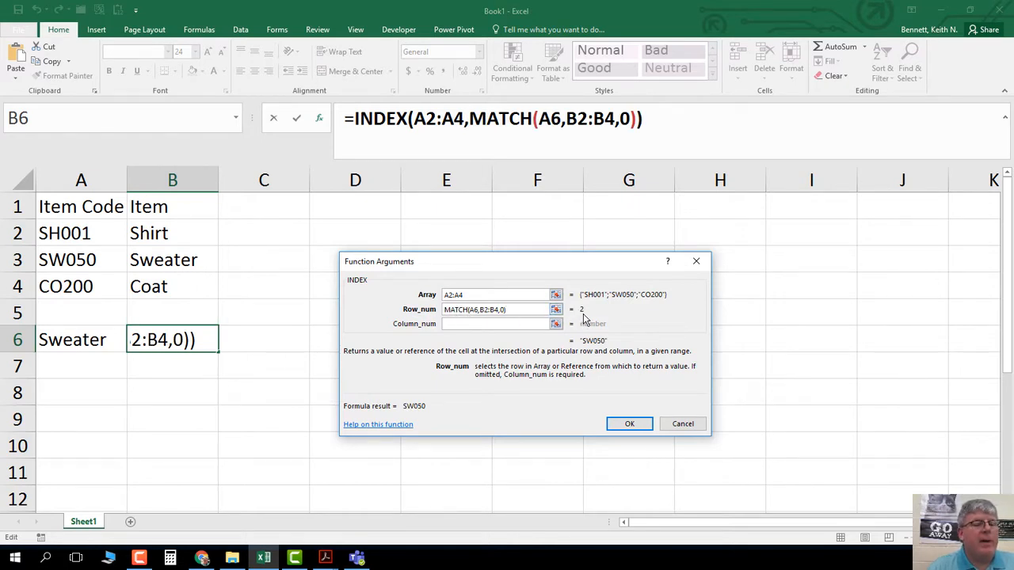
pyautogui.click(536, 325)
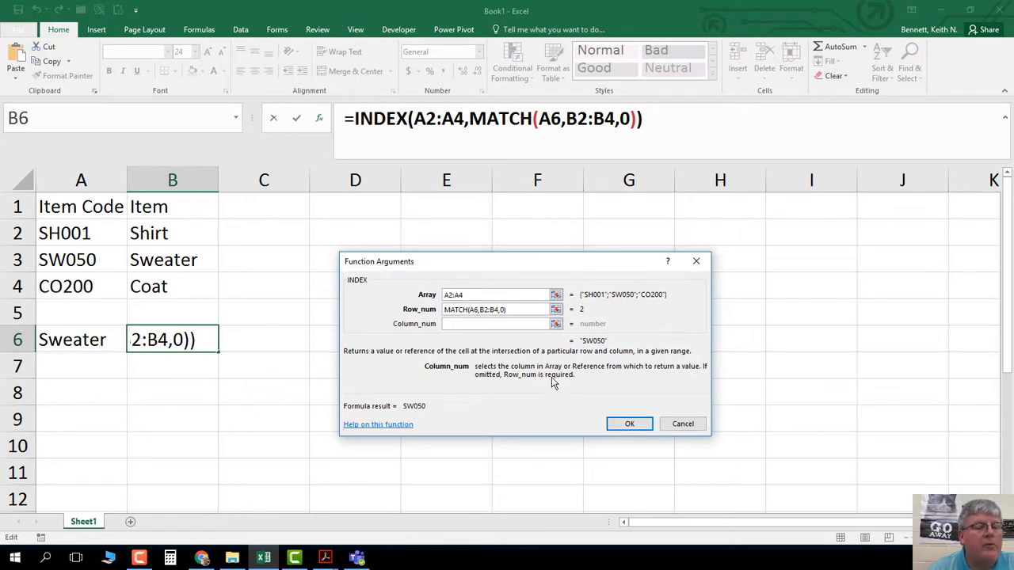
pyautogui.click(493, 323)
pyautogui.click(503, 310)
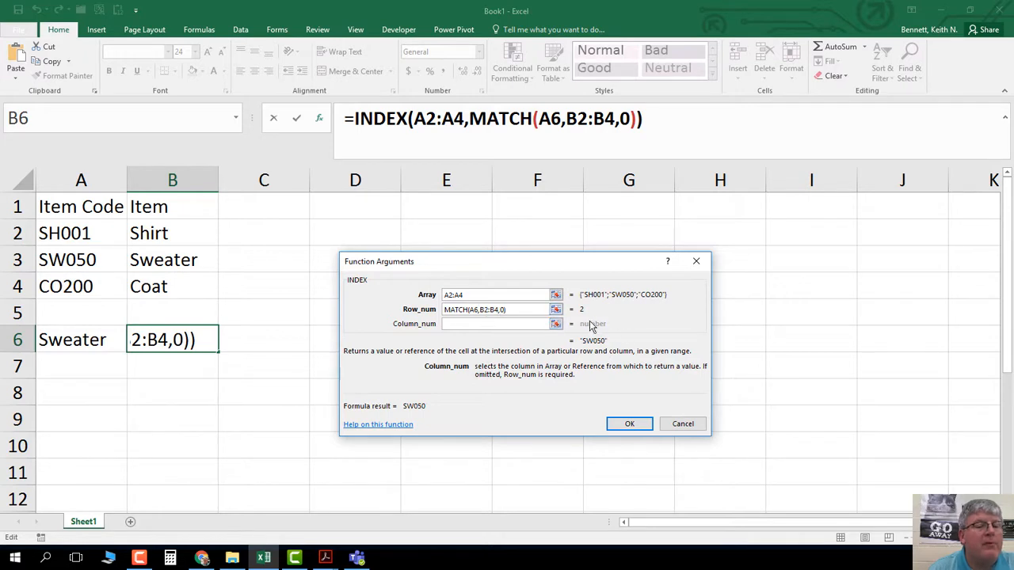
pyautogui.press('Tab')
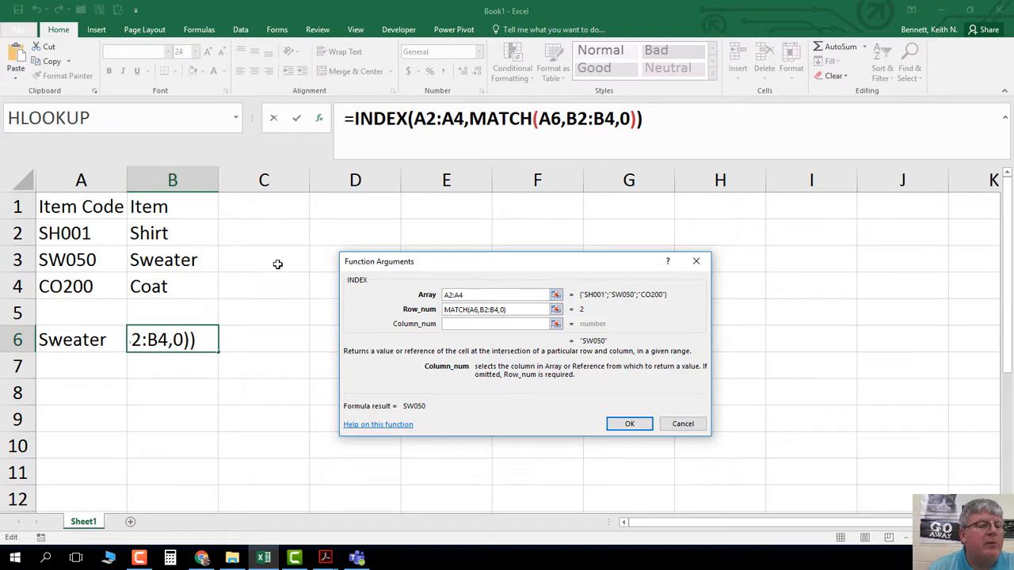
pyautogui.click(624, 420)
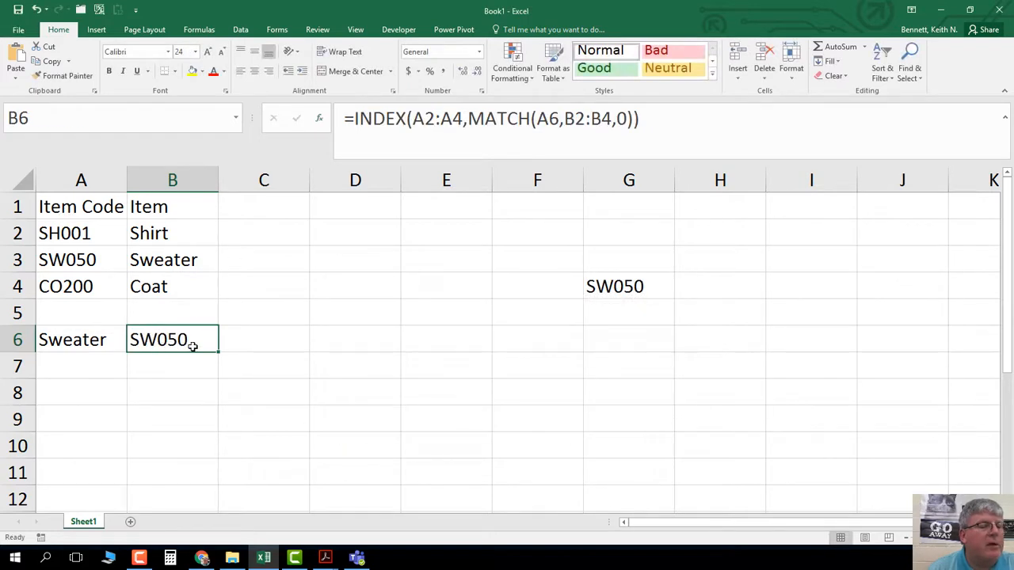